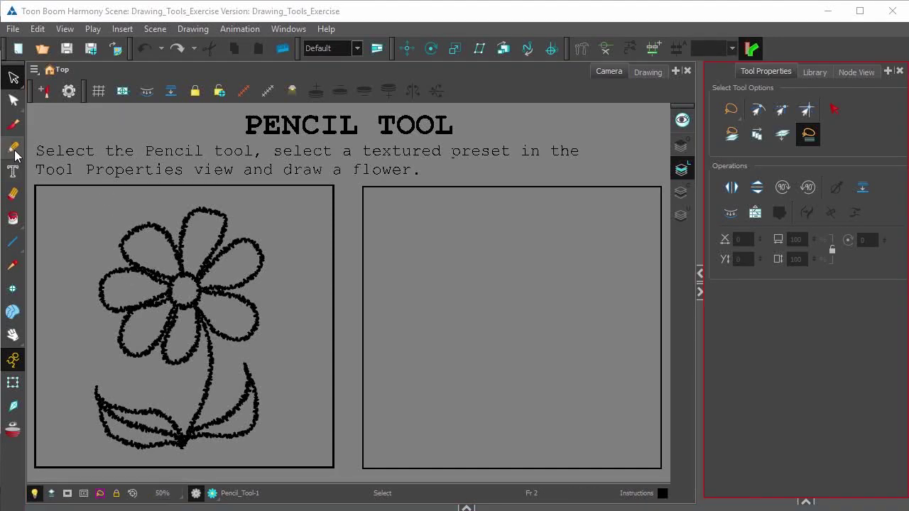
Draw a diagonal line in the empty frame with the Pencil 3 preset and a second one above it with Brush 1.
left_click(13, 148)
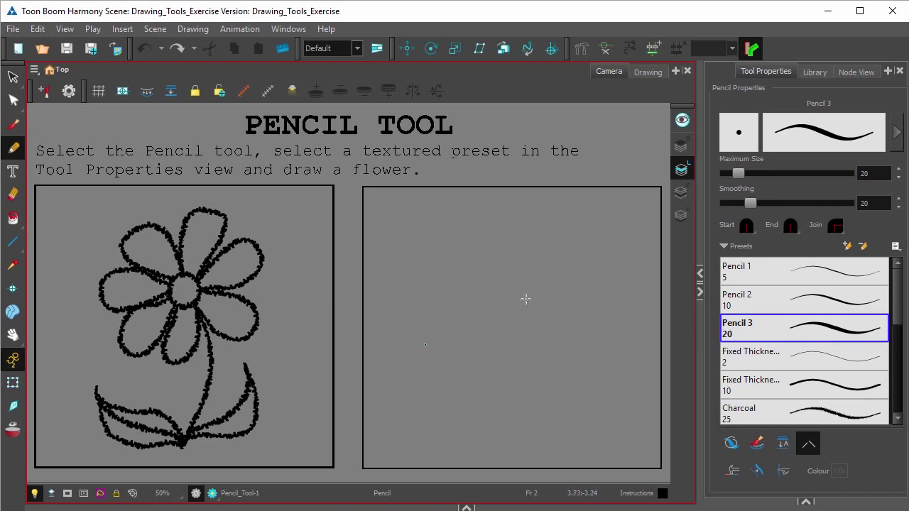
left_click_drag(425, 345, 581, 281)
left_click(12, 126)
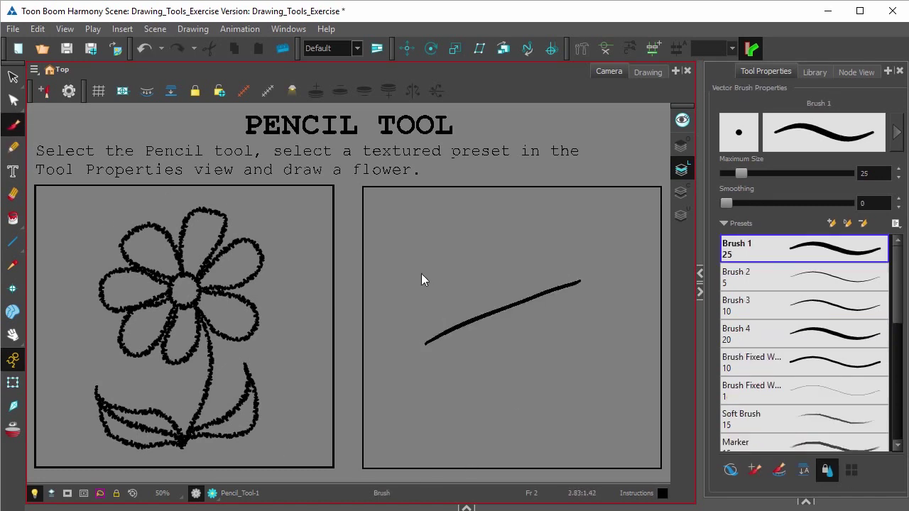
left_click_drag(413, 292, 546, 240)
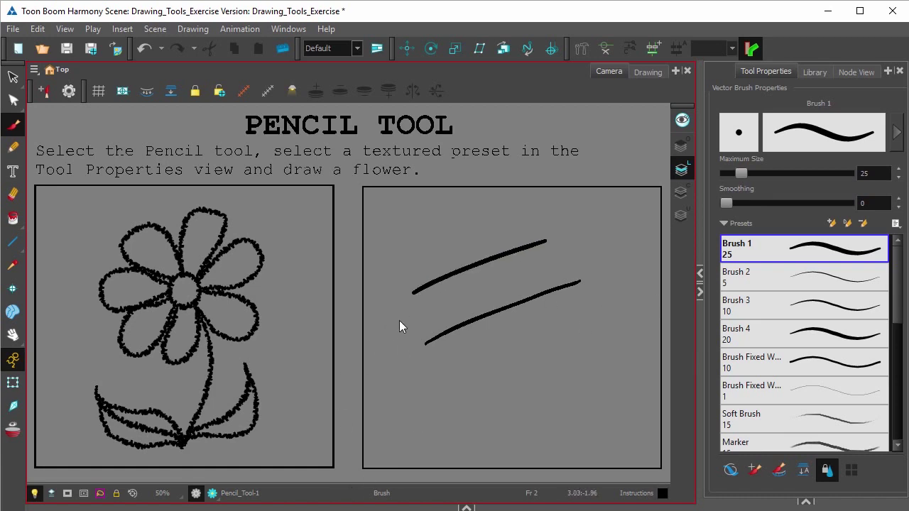
Reshape the upper brush stroke with the Contour Editor, pulling its outline points outward into a thick, irregular shape.
left_click(15, 102)
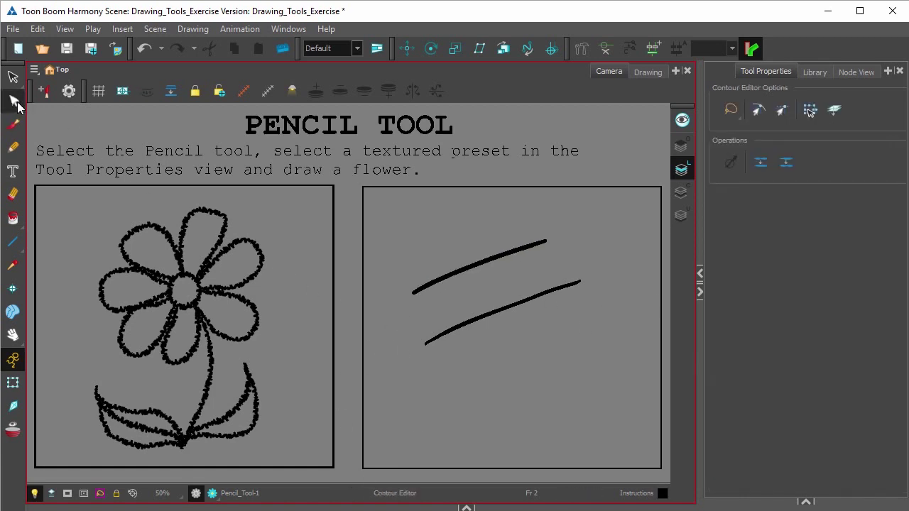
left_click(16, 103)
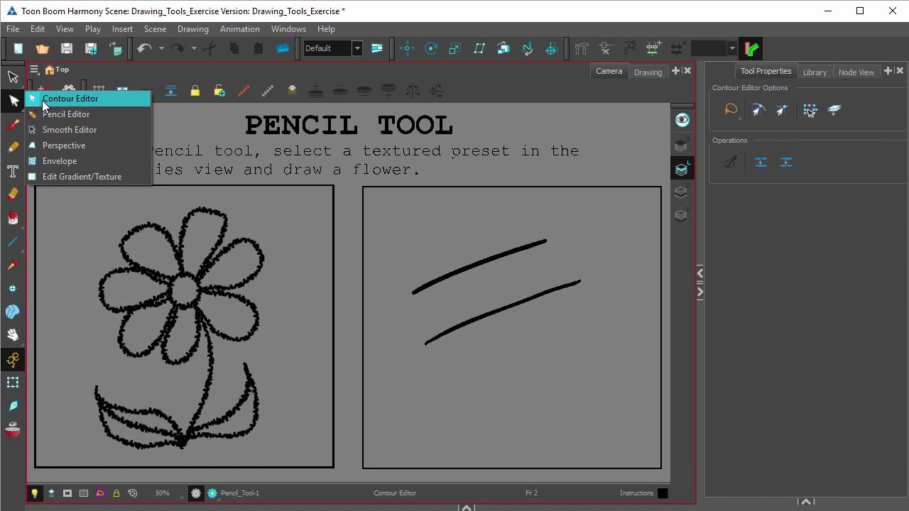
left_click(44, 99)
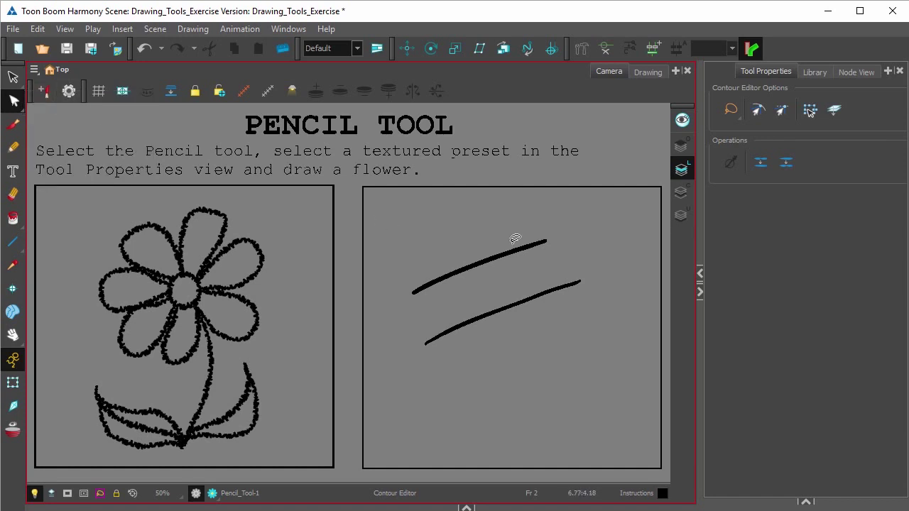
left_click(477, 272)
mouse_move(493, 261)
left_mouse_down()
mouse_move(487, 279)
mouse_move(441, 255)
left_mouse_up()
left_click_drag(544, 242, 557, 227)
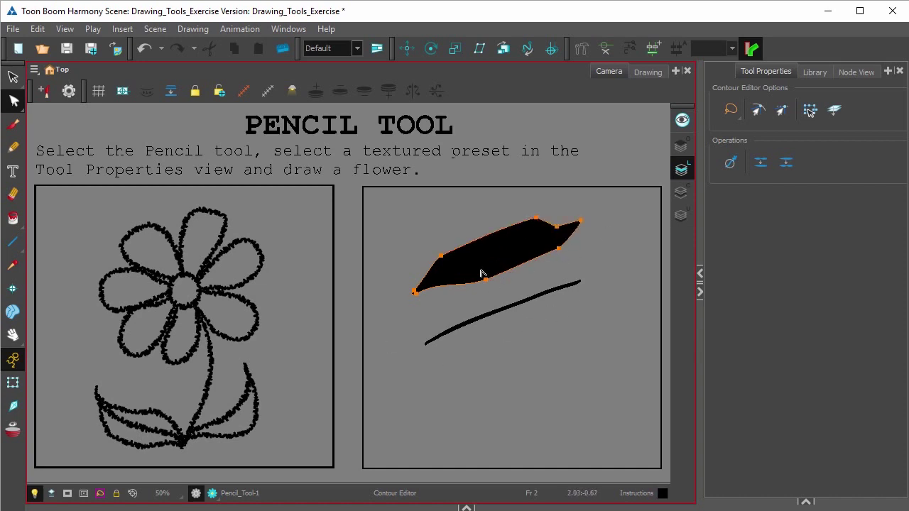
Reshape the lower pencil line with the Contour Editor, moving its central points and right end into a bent curve.
left_click(478, 322)
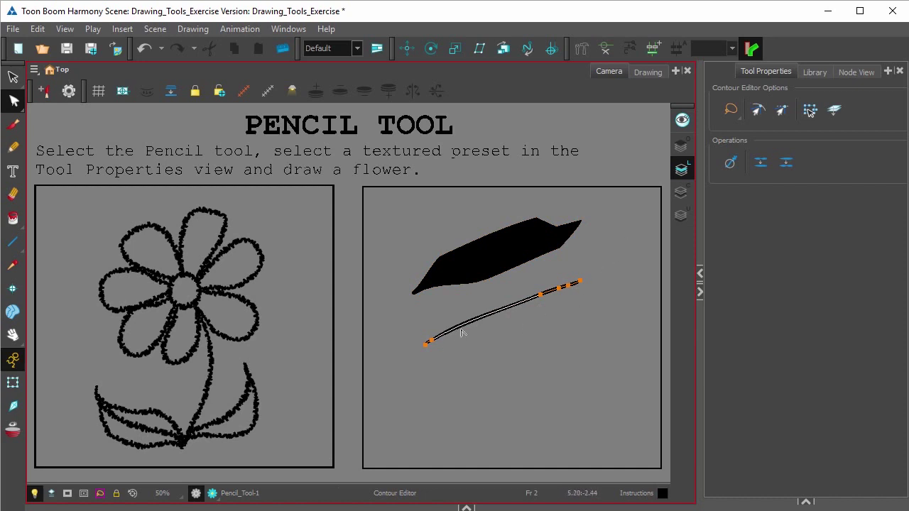
left_click(580, 282)
mouse_move(540, 295)
left_mouse_down()
mouse_move(529, 342)
mouse_move(564, 315)
mouse_move(588, 353)
left_mouse_up()
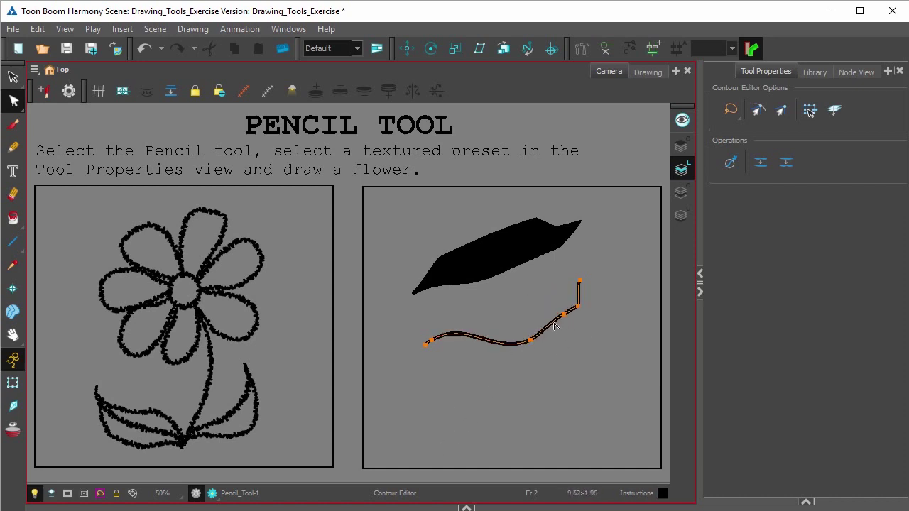
mouse_move(563, 315)
left_mouse_down()
mouse_move(566, 334)
mouse_move(499, 315)
mouse_move(473, 326)
left_mouse_up()
left_click_drag(579, 281, 621, 257)
left_click_drag(578, 307, 568, 285)
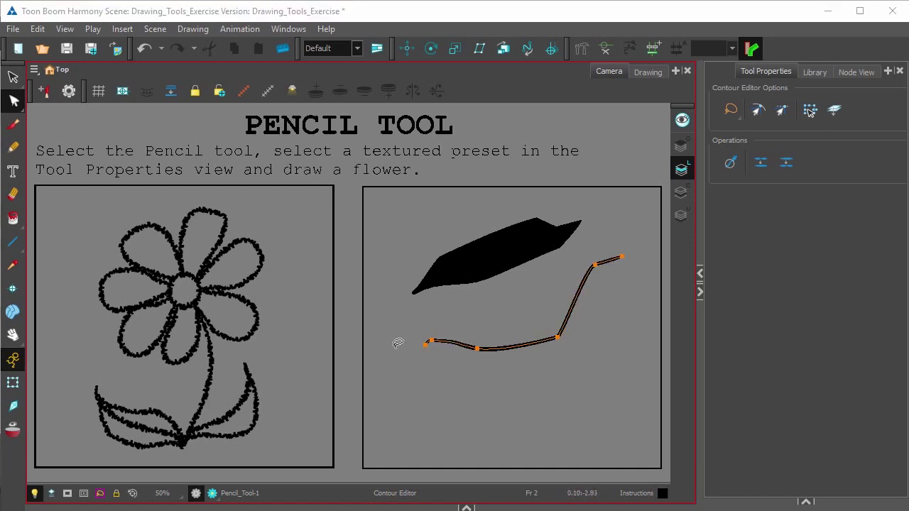
Select both the brush shape and the pencil line with the Select tool and delete them.
left_click(12, 77)
left_click_drag(550, 211, 518, 349)
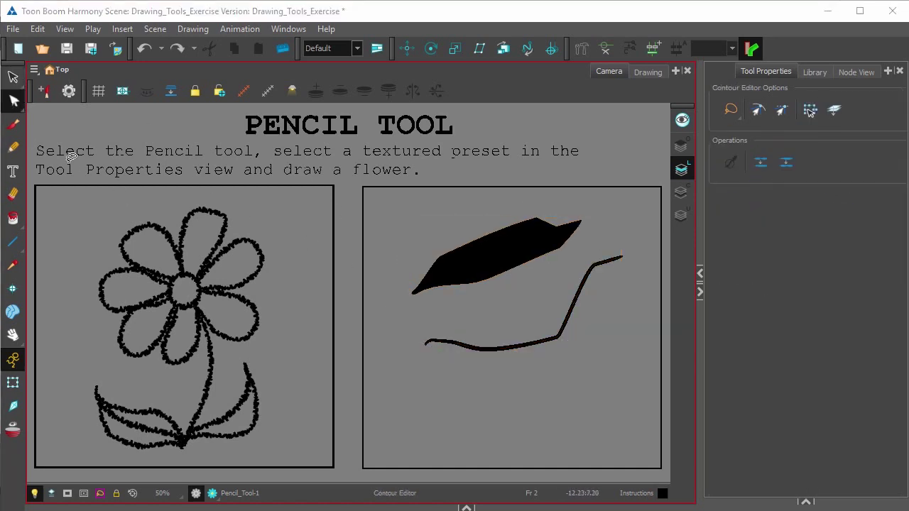
left_click(13, 77)
mouse_move(501, 211)
left_mouse_down()
mouse_move(631, 287)
mouse_move(403, 295)
mouse_move(590, 296)
left_mouse_up()
key("Delete")
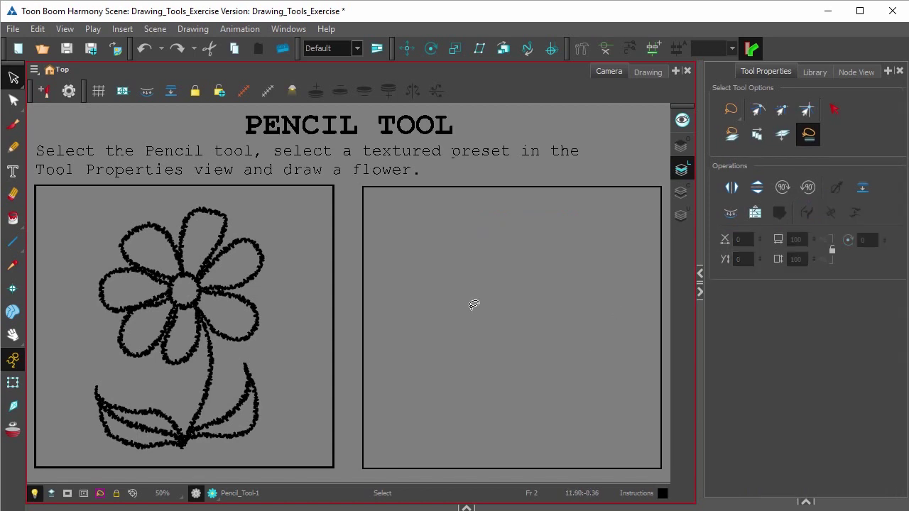
Draw a wavy diagonal line across the empty frame with the Pencil tool and the textured Charcoal preset.
left_click(13, 147)
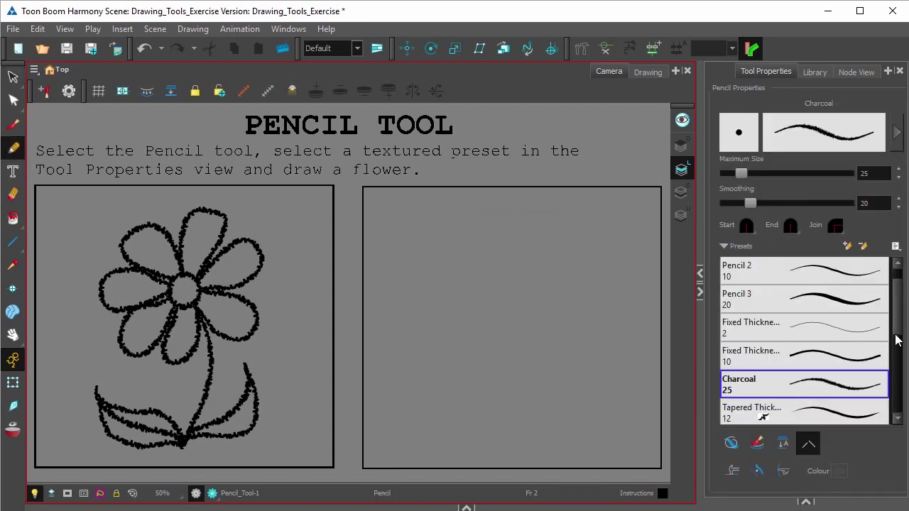
scroll(836, 376, "down", 1)
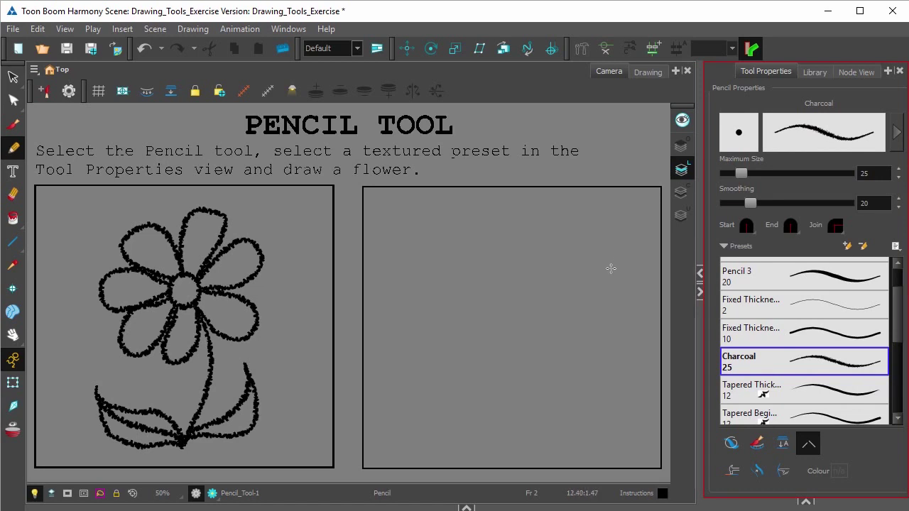
mouse_move(613, 254)
left_mouse_down()
mouse_move(482, 281)
mouse_move(429, 308)
left_mouse_up()
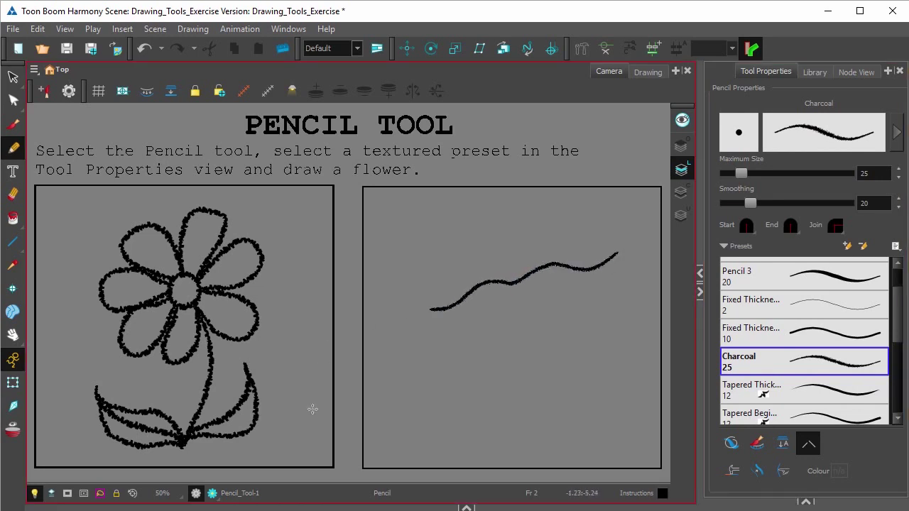
Reshape the wavy charcoal line into a single tall arch by moving its points with the Contour Editor.
left_click(13, 100)
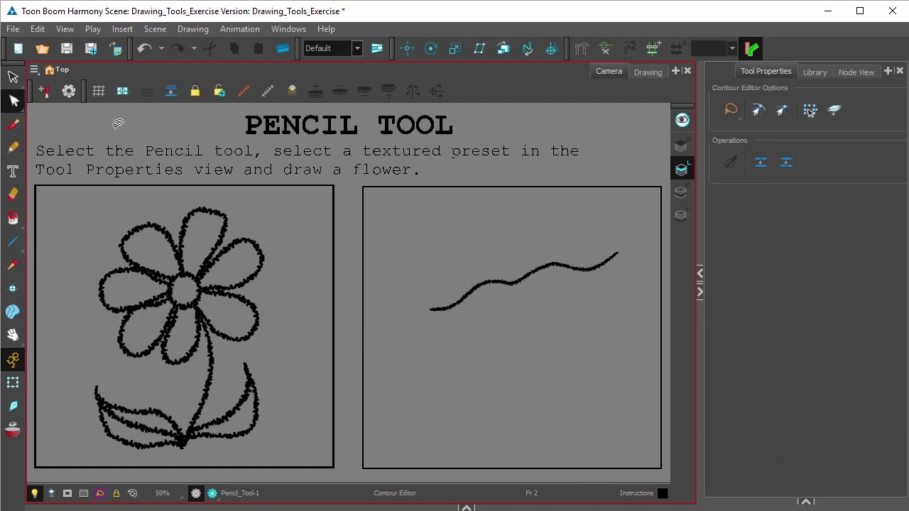
left_click(520, 283)
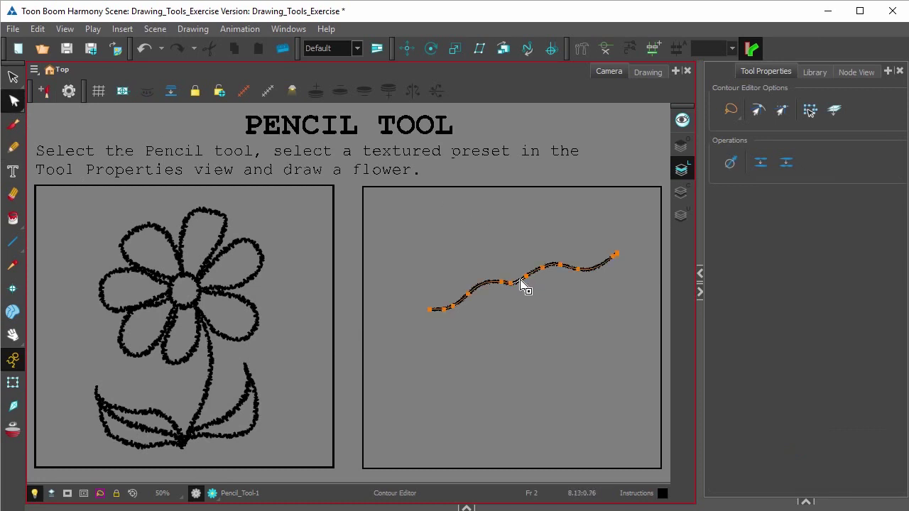
left_click_drag(524, 286, 555, 271)
key("ctrl+z")
left_click_drag(468, 294, 448, 309)
left_click_drag(578, 269, 589, 253)
left_click_drag(484, 268, 462, 263)
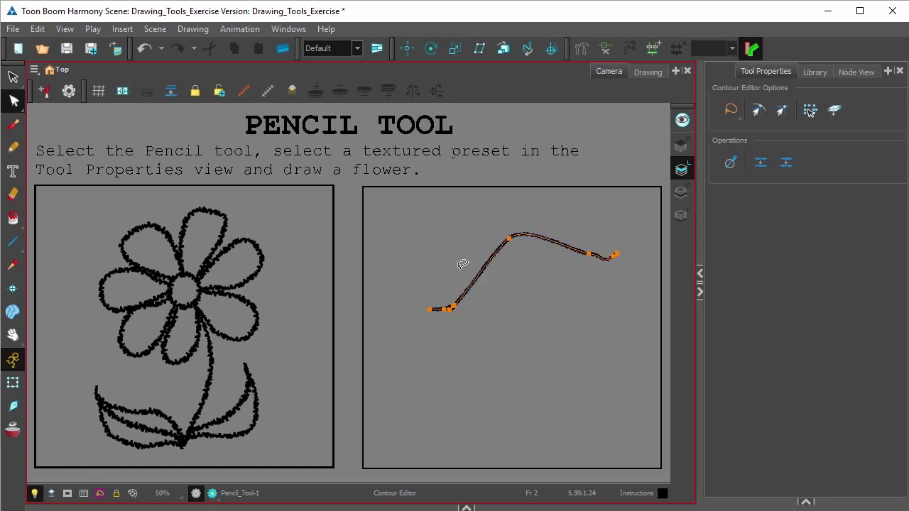
left_click_drag(454, 306, 451, 302)
left_click(488, 302)
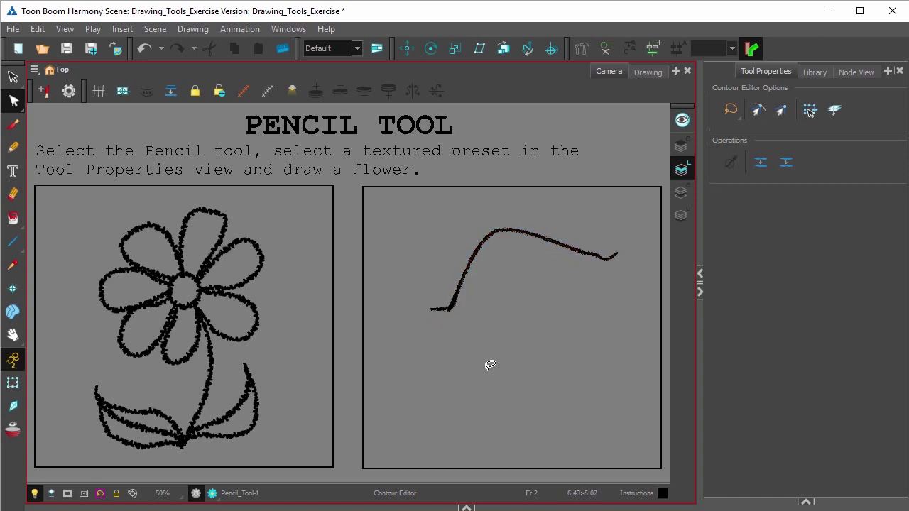
Pull the peak point of the charcoal arch down so the line forms a dip, and deselect it.
left_click(473, 264)
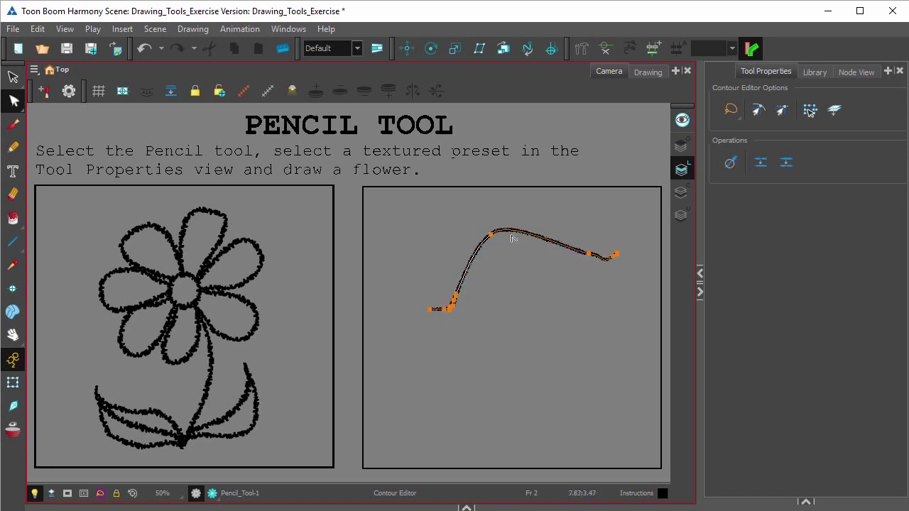
left_click_drag(491, 234, 494, 320)
left_click(564, 383)
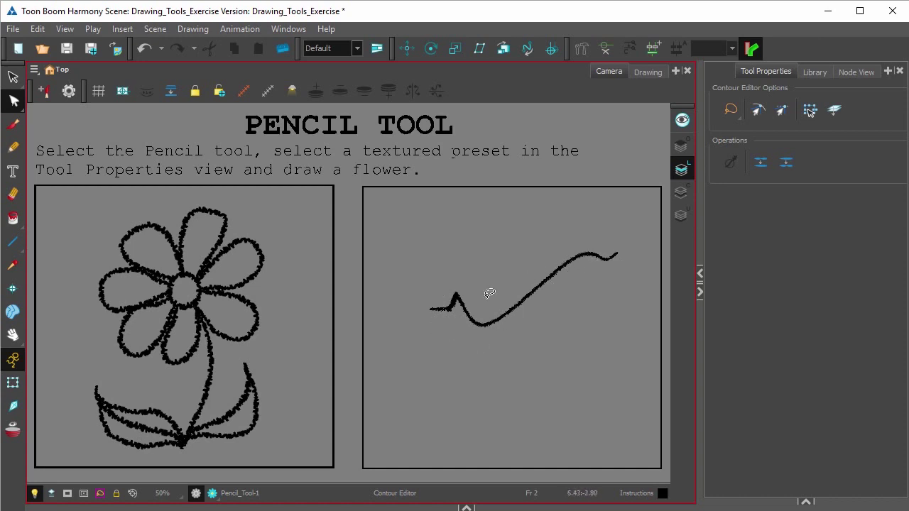
Set the Charcoal pencil's maximum size to 24.2 and smoothing to 91.9, and draw a short line below the existing one.
key("alt+/")
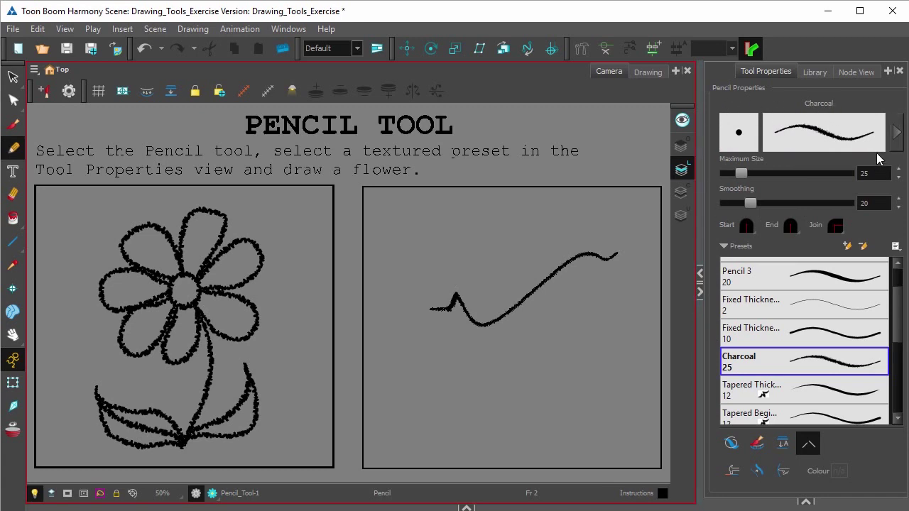
mouse_move(741, 173)
left_mouse_down()
mouse_move(798, 176)
mouse_move(740, 174)
left_mouse_up()
left_click_drag(750, 205, 808, 203)
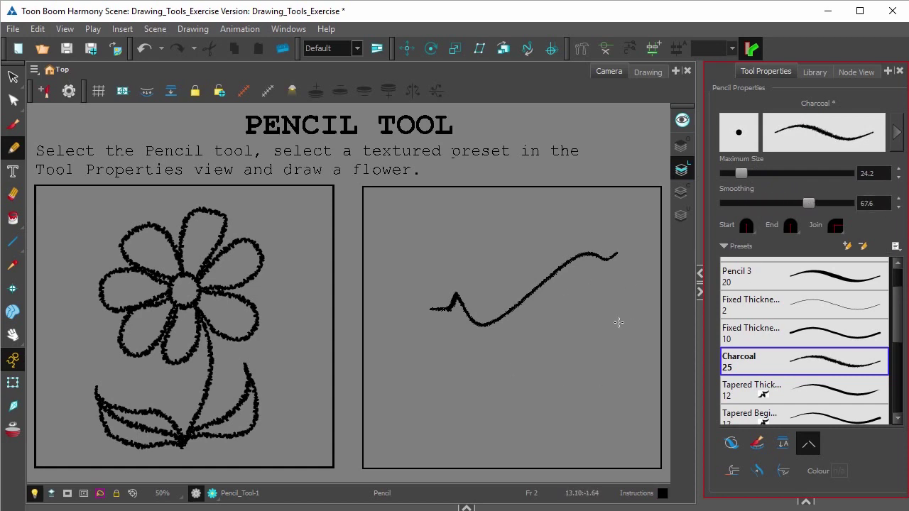
mouse_move(809, 203)
left_mouse_down()
mouse_move(778, 204)
mouse_move(839, 205)
left_mouse_up()
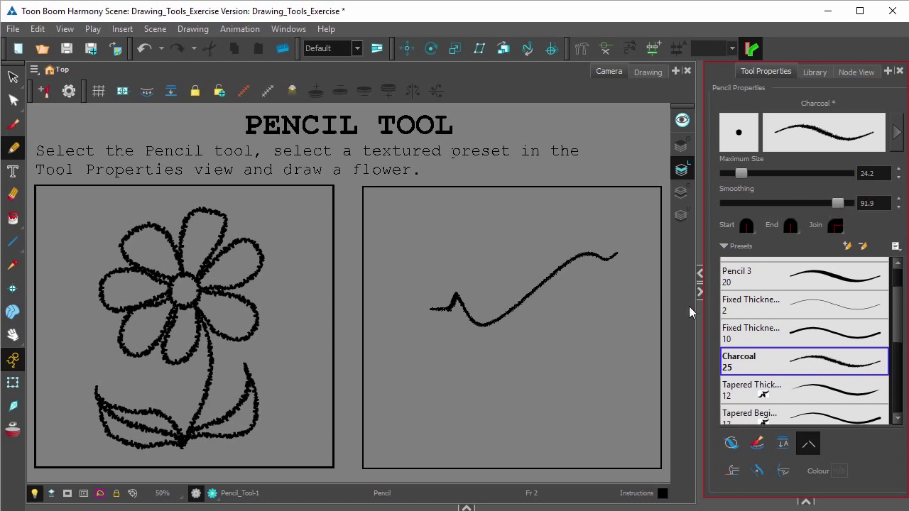
left_click_drag(597, 347, 475, 364)
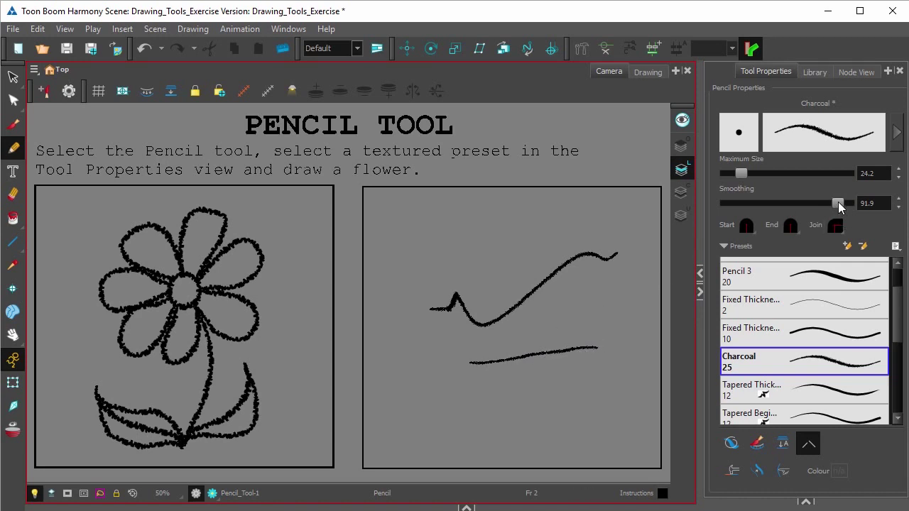
Set the Charcoal pencil's maximum size to 139.2, minimum size to 15.4% and smoothing to 73.5 in its detailed properties.
left_click_drag(837, 204, 792, 204)
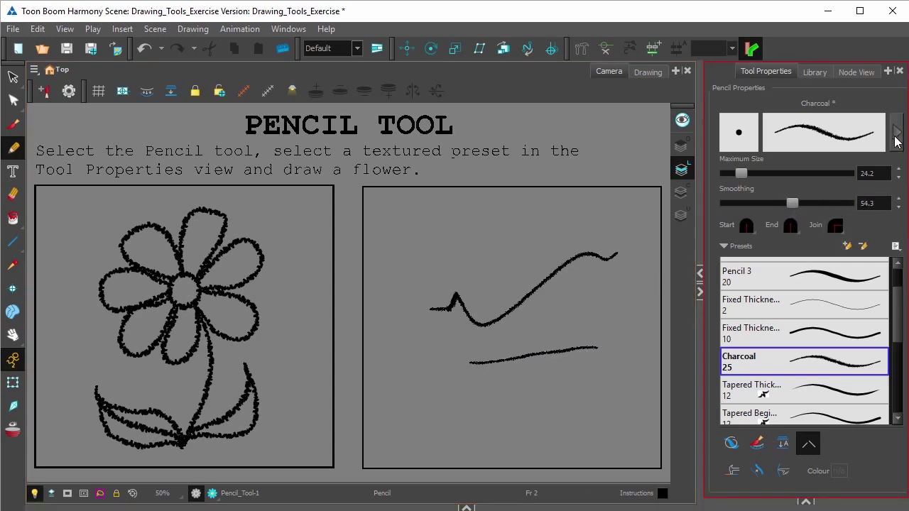
left_click(897, 133)
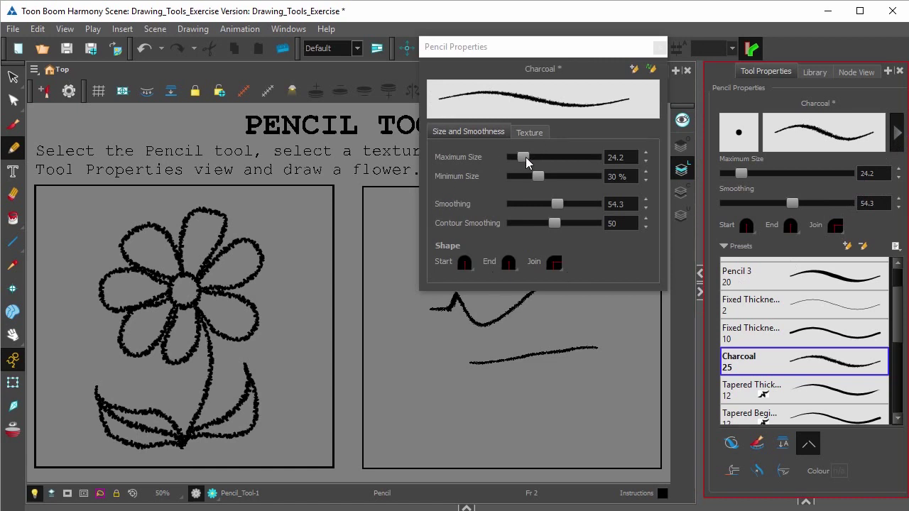
mouse_move(525, 156)
left_mouse_down()
mouse_move(560, 155)
mouse_move(566, 176)
mouse_move(526, 176)
left_mouse_up()
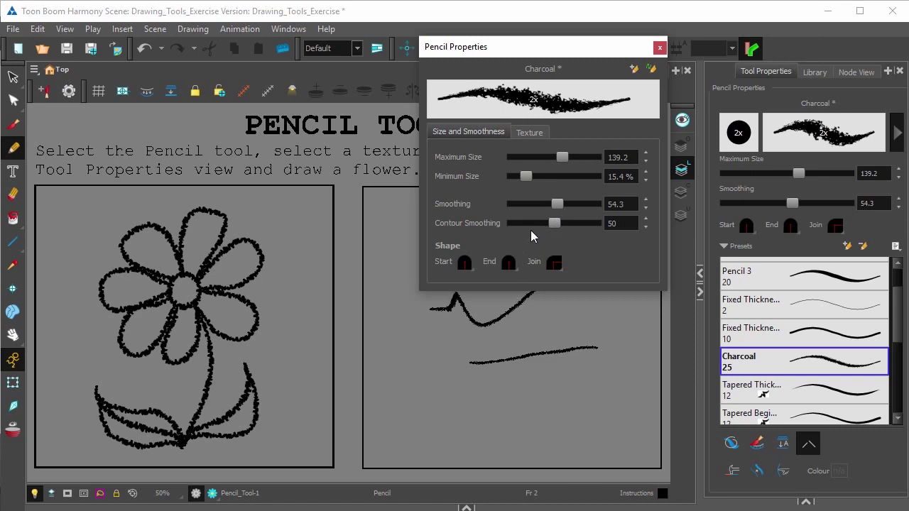
mouse_move(555, 206)
left_mouse_down()
mouse_move(532, 206)
mouse_move(573, 206)
left_mouse_up()
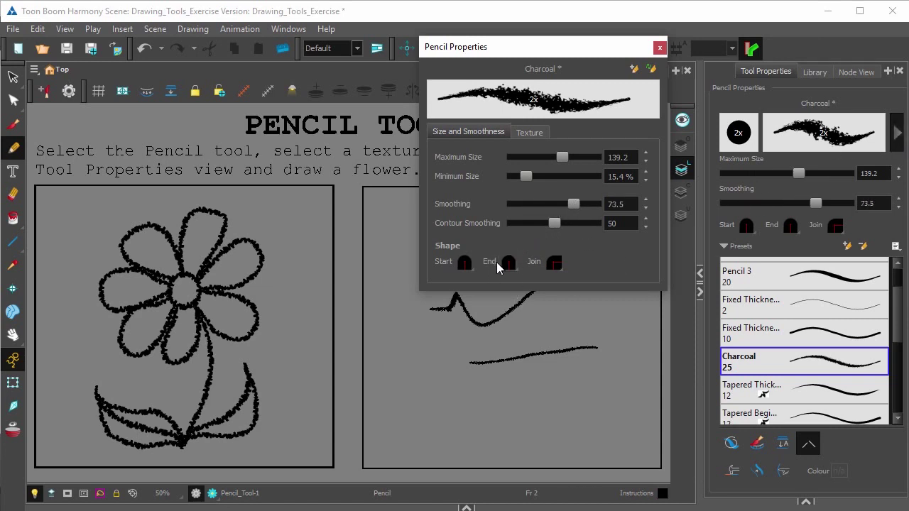
Check the pencil's Start and Join shape options, and close the detailed properties.
left_click(465, 265)
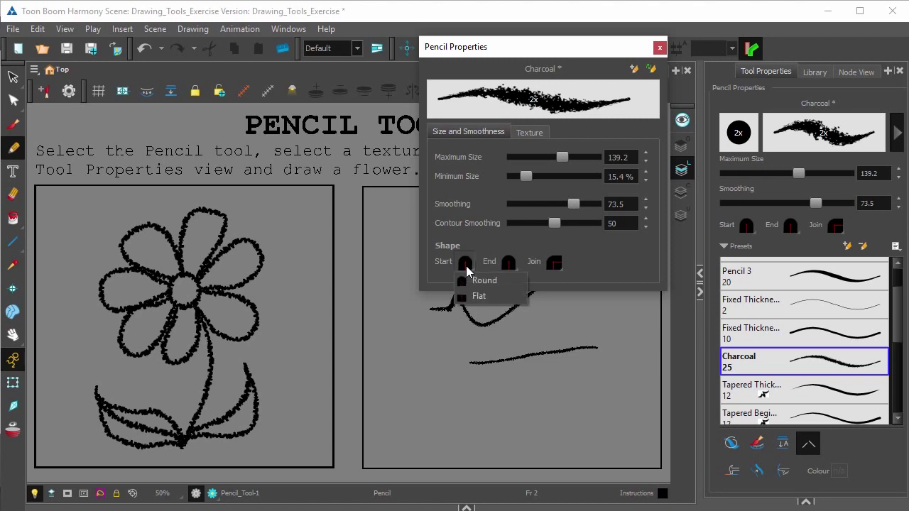
left_click(555, 264)
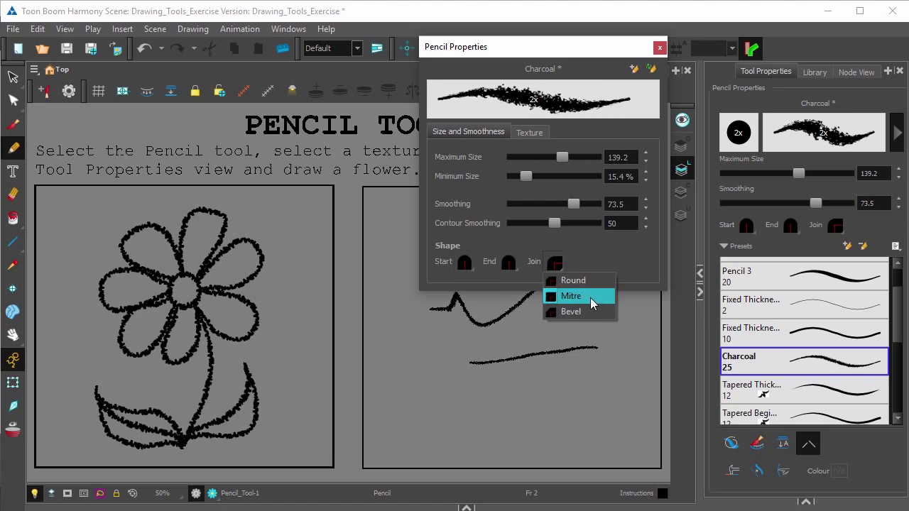
left_click(660, 48)
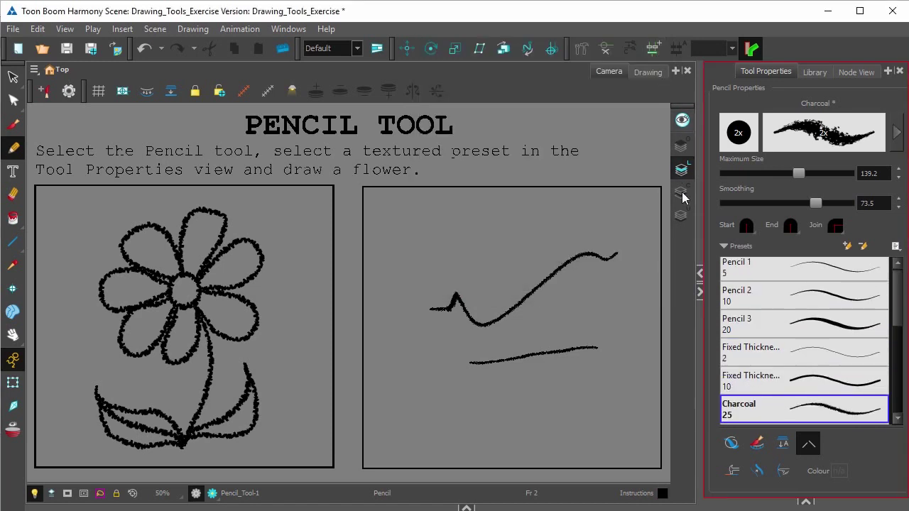
Save the current charcoal pencil settings as a new preset named Custom pencil.
scroll(898, 297, "down", 5)
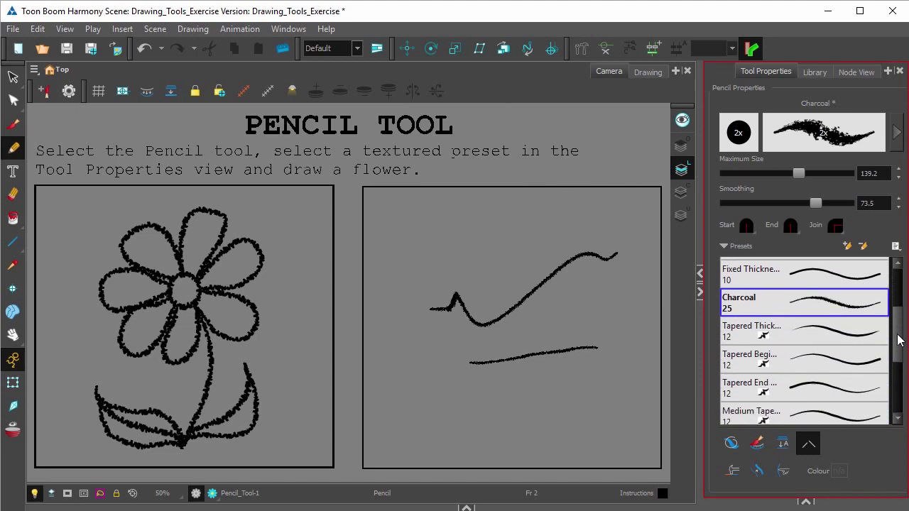
scroll(900, 291, "up", 5)
scroll(904, 289, "down", 5)
scroll(903, 289, "up", 5)
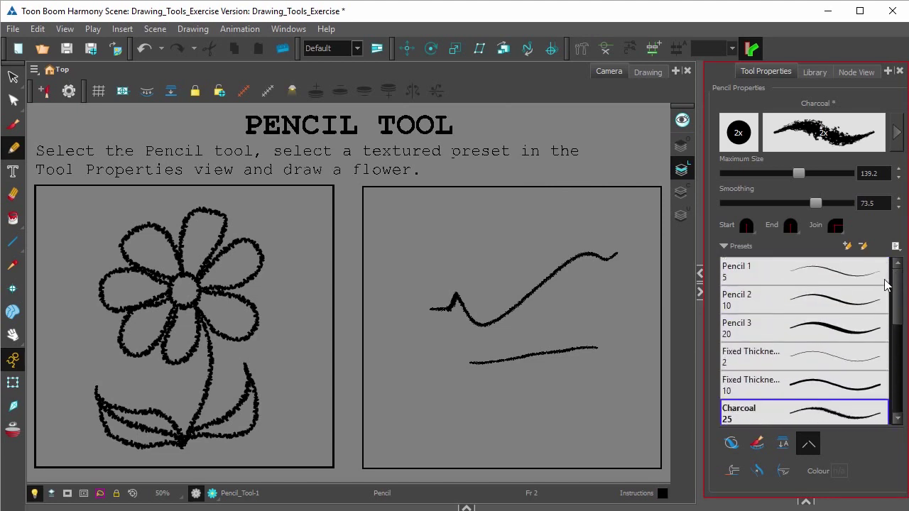
left_click(847, 246)
left_click_drag(428, 260, 384, 262)
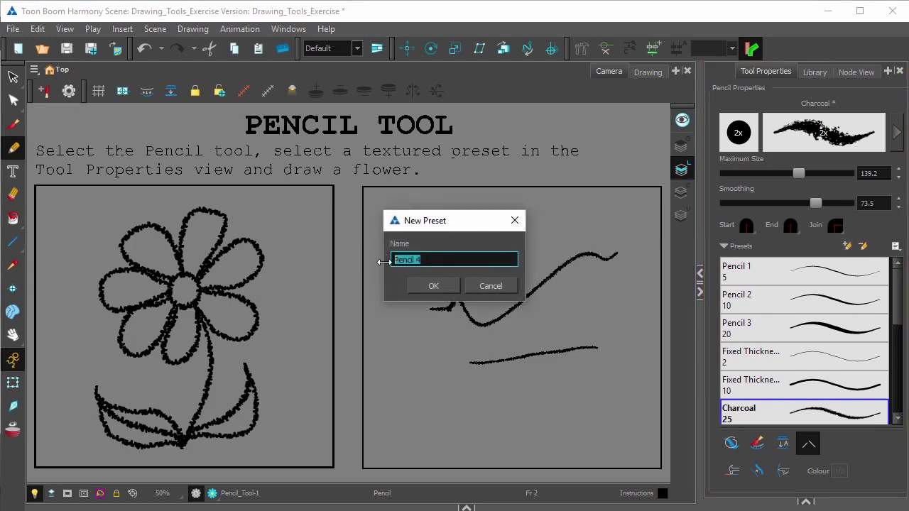
type("Custom pencil")
left_click(434, 285)
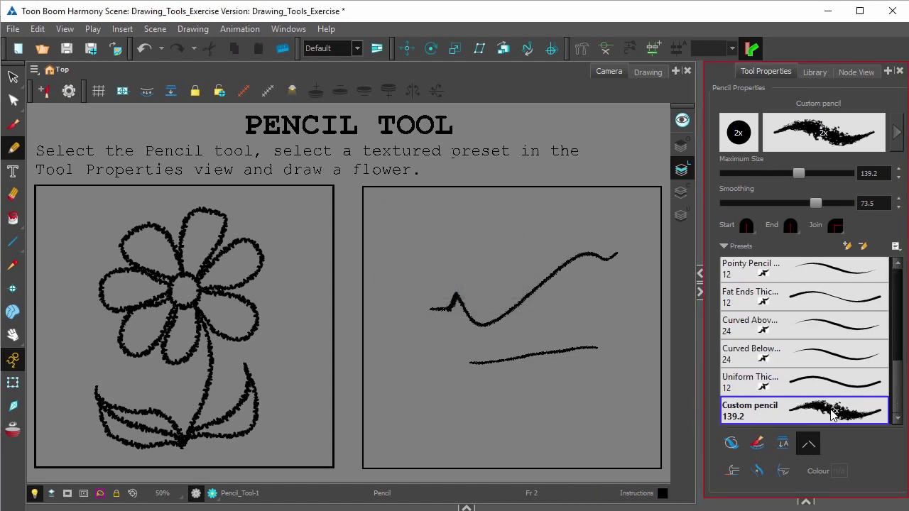
Draw a wavy stroke and a short curved stroke below the existing lines with the Custom pencil preset, and turn on Draw Behind mode.
mouse_move(622, 382)
left_mouse_down()
mouse_move(591, 400)
mouse_move(472, 403)
mouse_move(429, 446)
left_mouse_up()
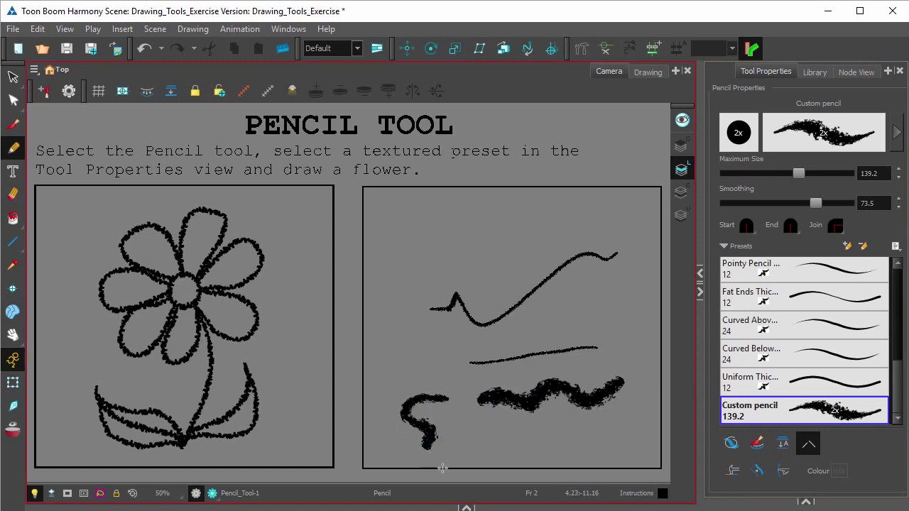
left_click(893, 440)
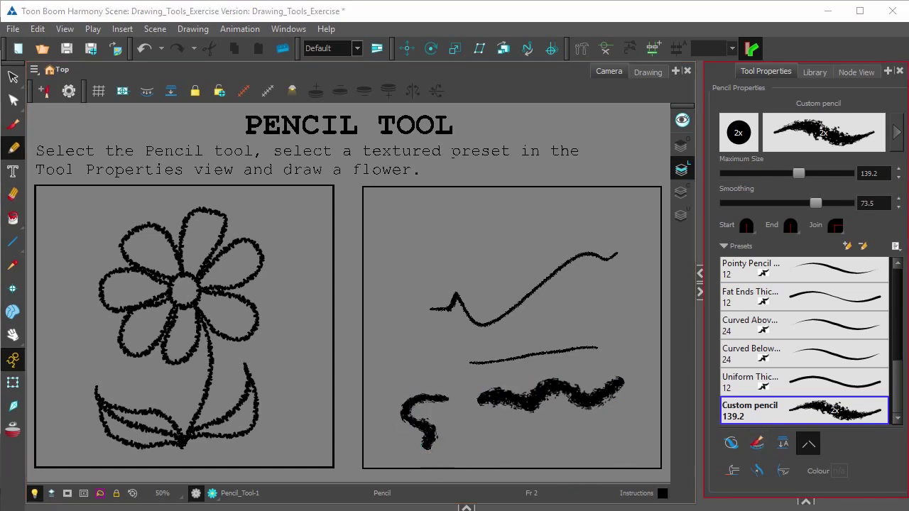
left_click(731, 444)
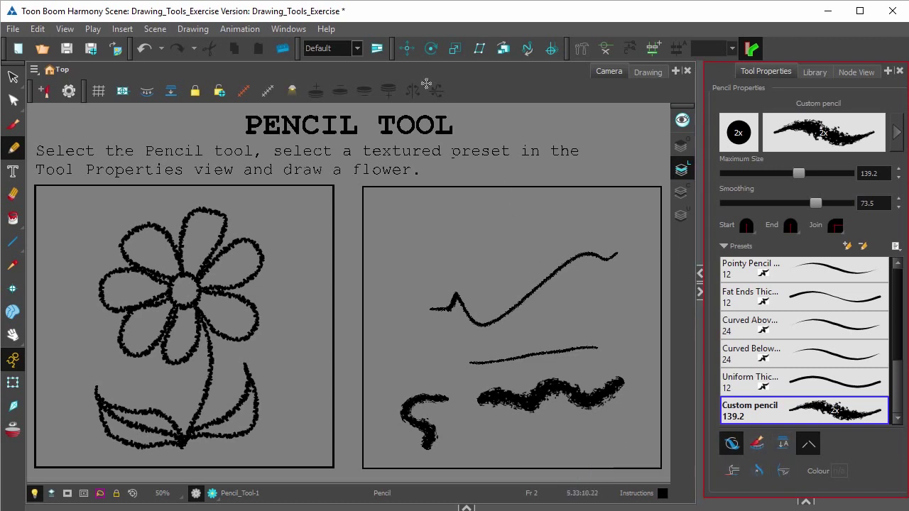
Draw a small oval flower centre in the empty frame with the Pencil tool's Charcoal preset at size 25.
left_click(326, 29)
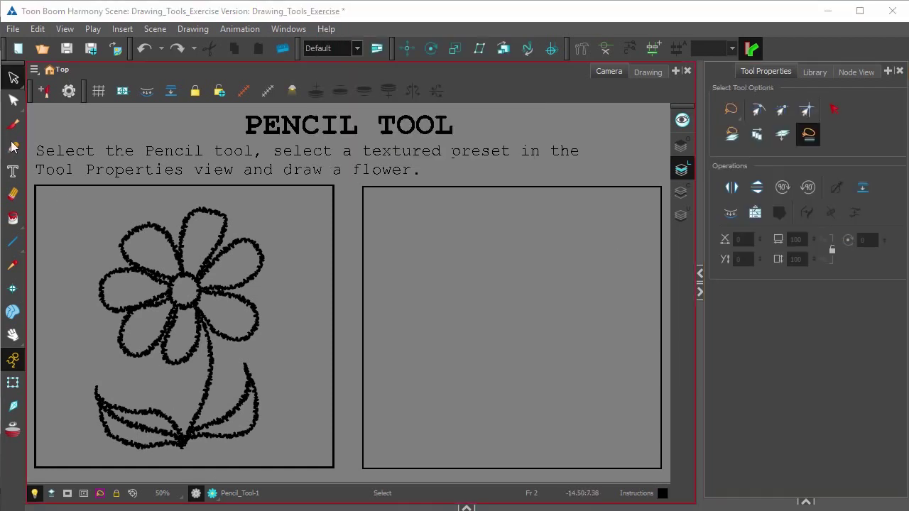
left_click(12, 148)
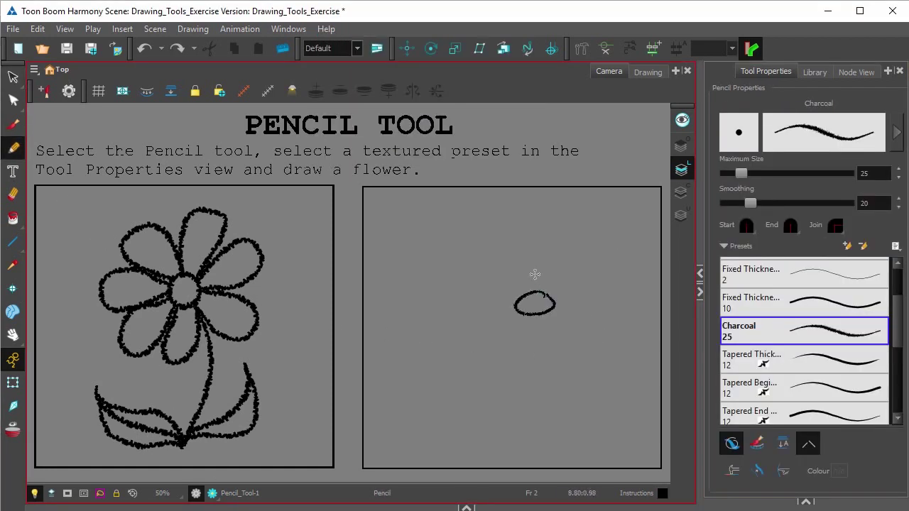